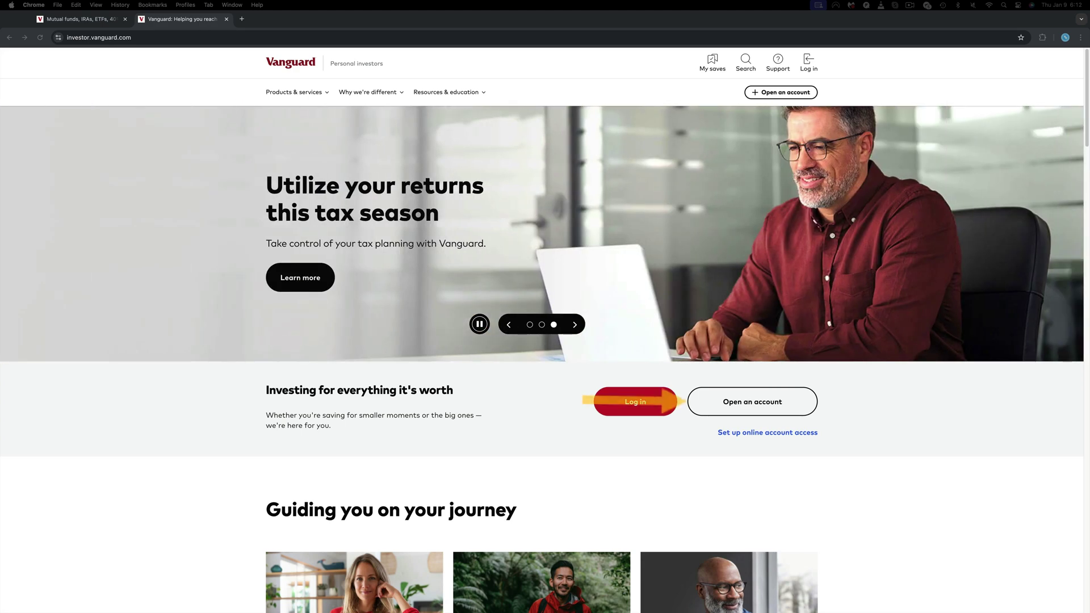
Start opening a new investment account with money from a bank, choosing to invest on your own.
left_click(761, 401)
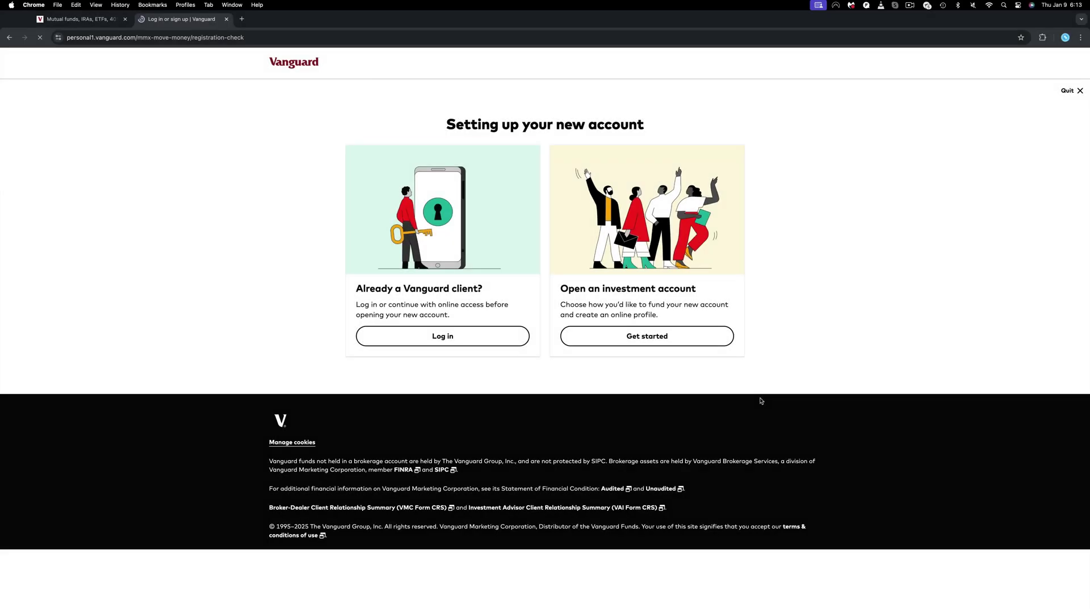
left_click(585, 335)
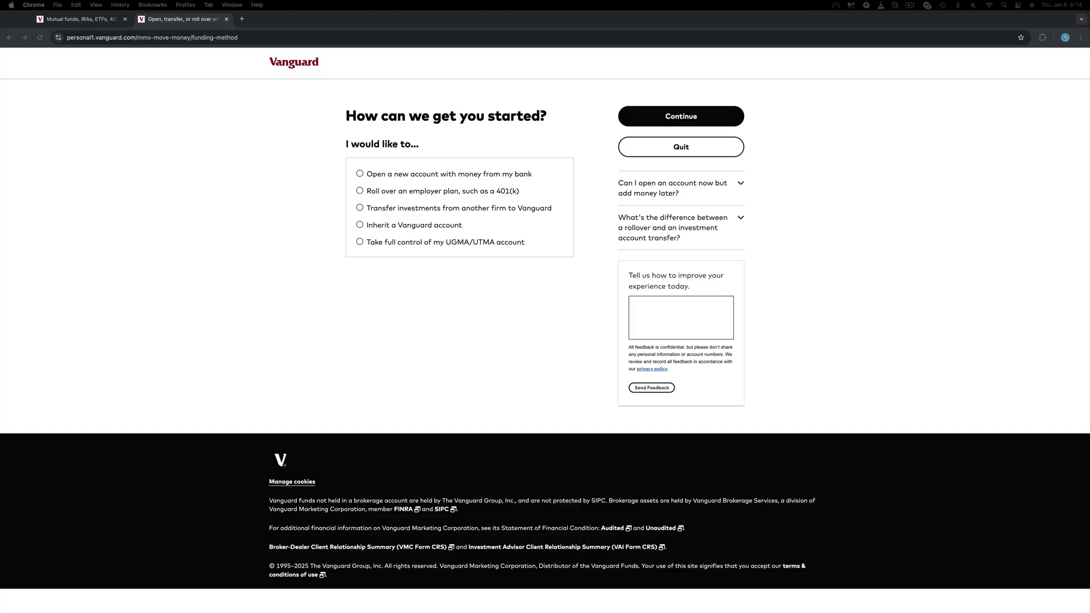
left_click(359, 174)
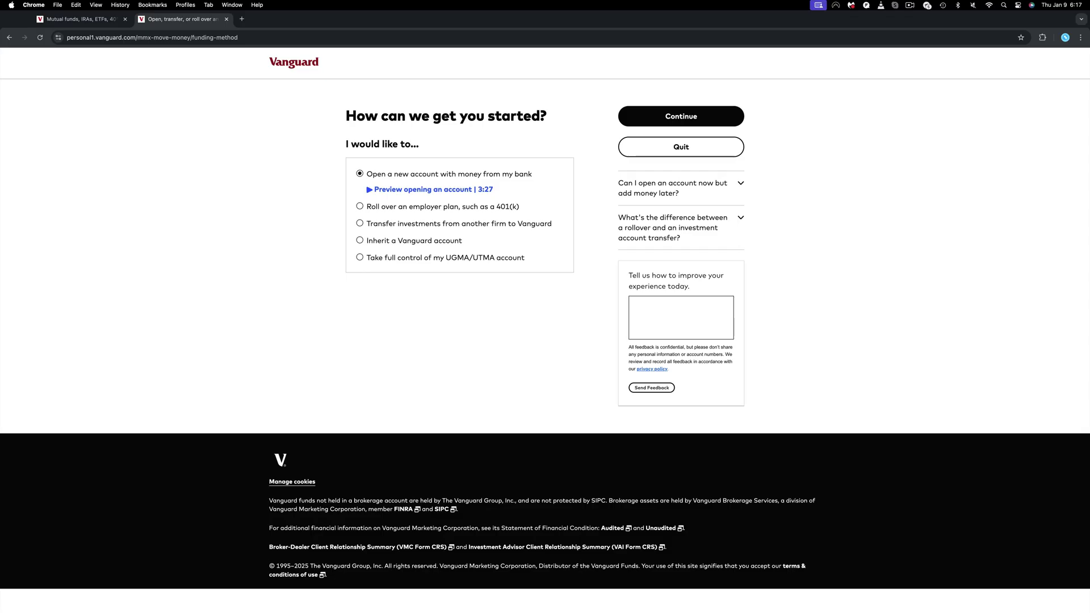
left_click(716, 113)
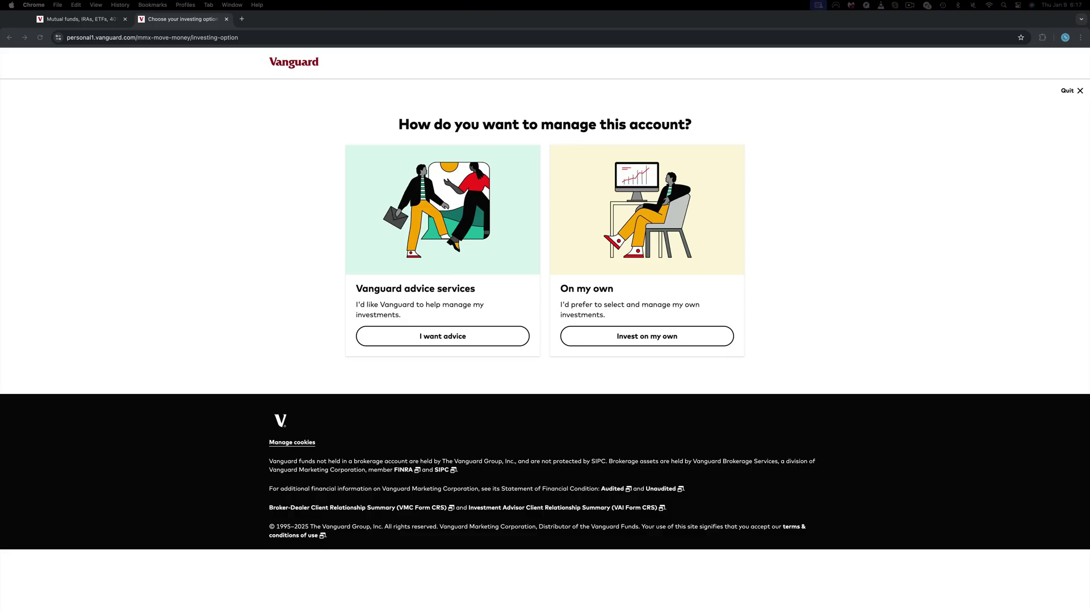
left_click(646, 335)
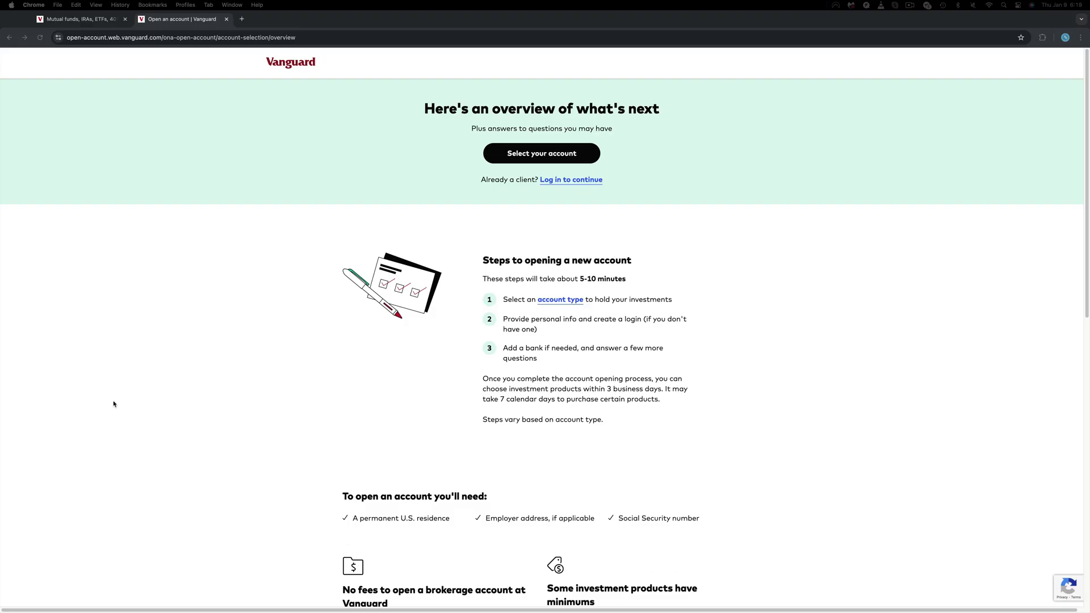
Choose an individual brokerage account for general investing or emergency savings, held for Myself, and continue with the application.
scroll(113, 400, "down", 3)
scroll(112, 401, "down", 2)
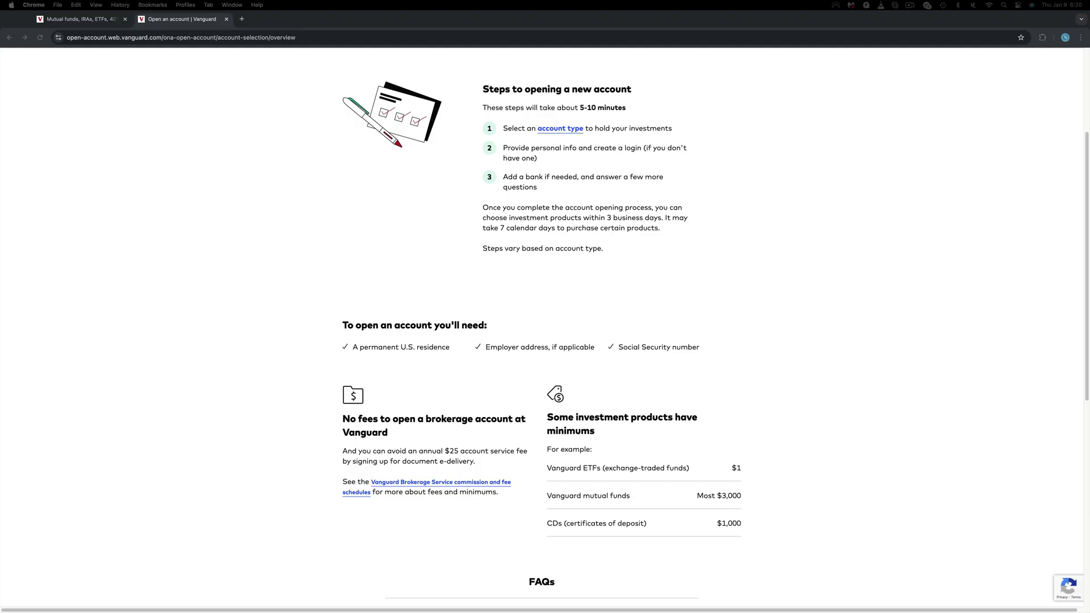
scroll(630, 150, "up", 4)
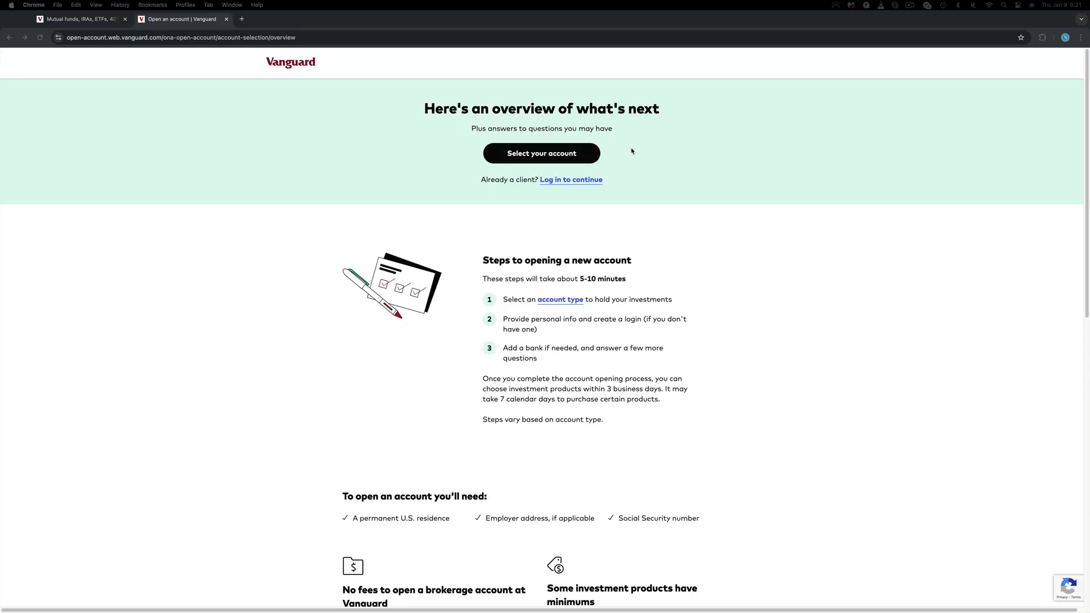
left_click(572, 151)
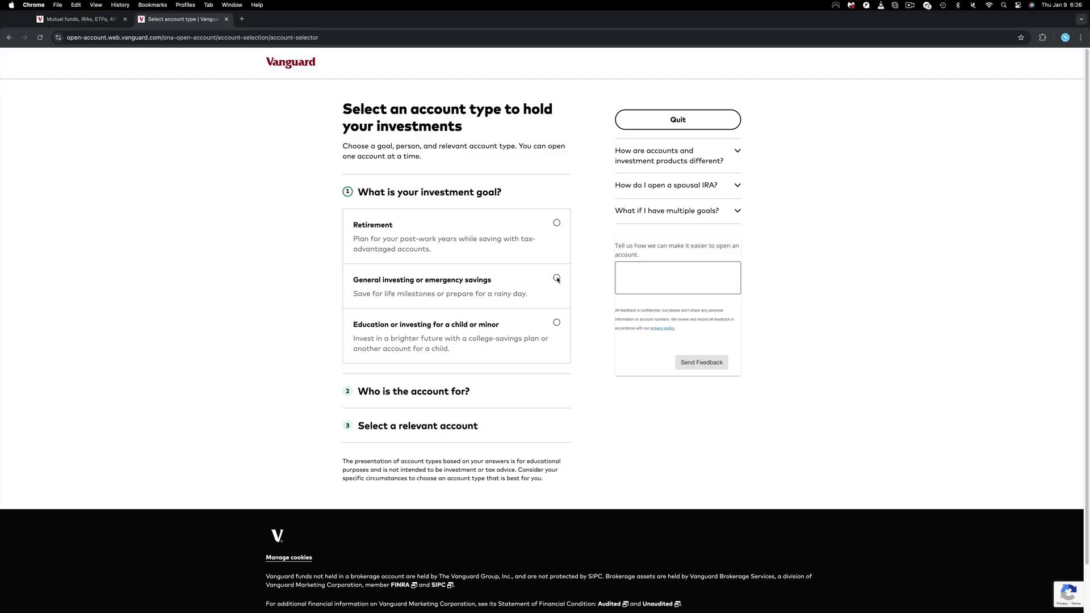
left_click(556, 278)
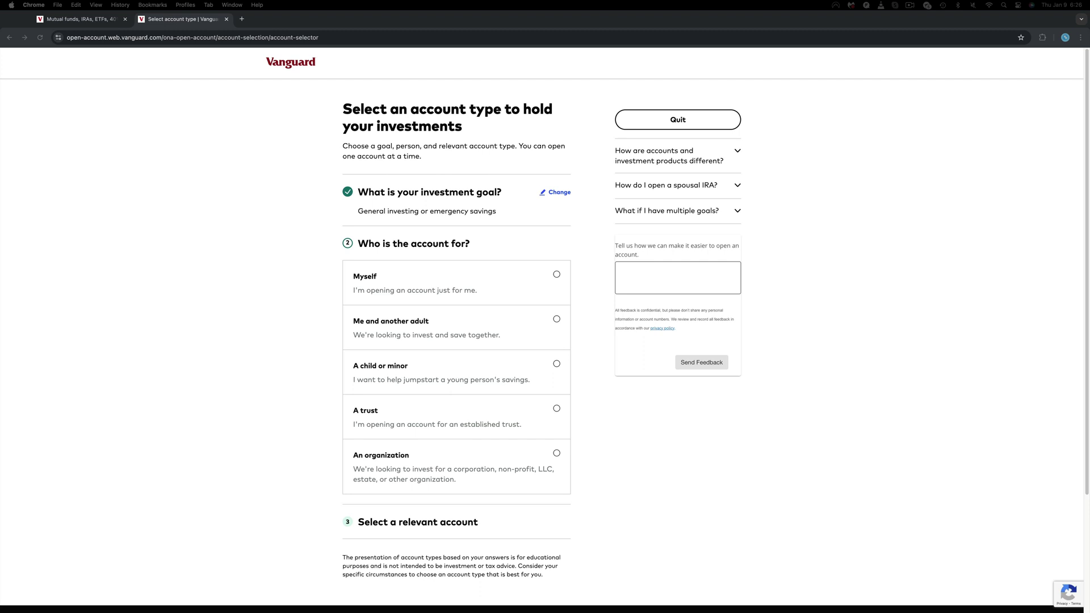
left_click(557, 275)
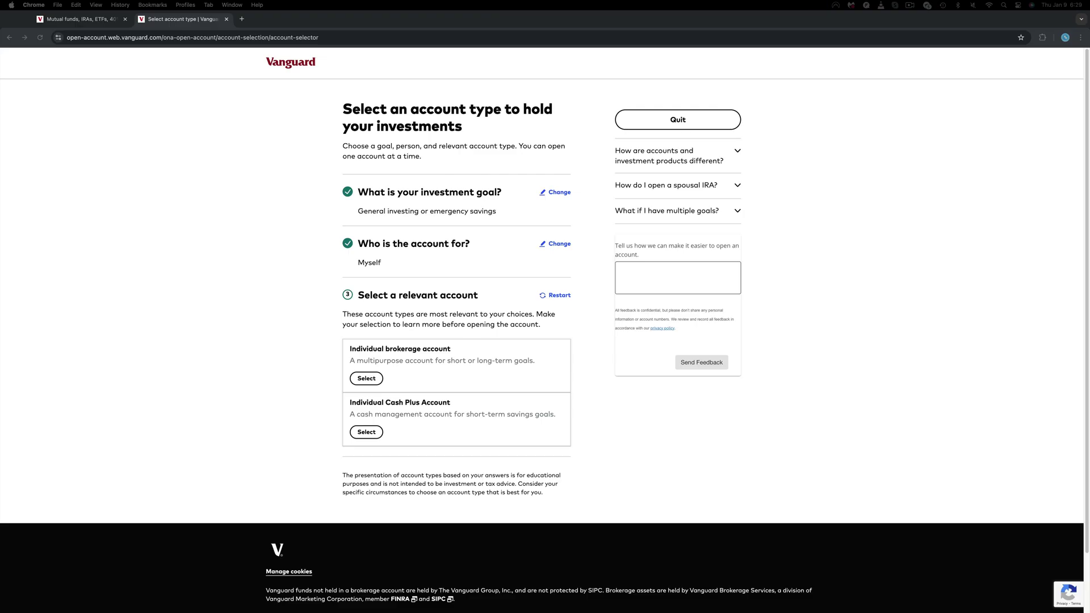
left_click(366, 378)
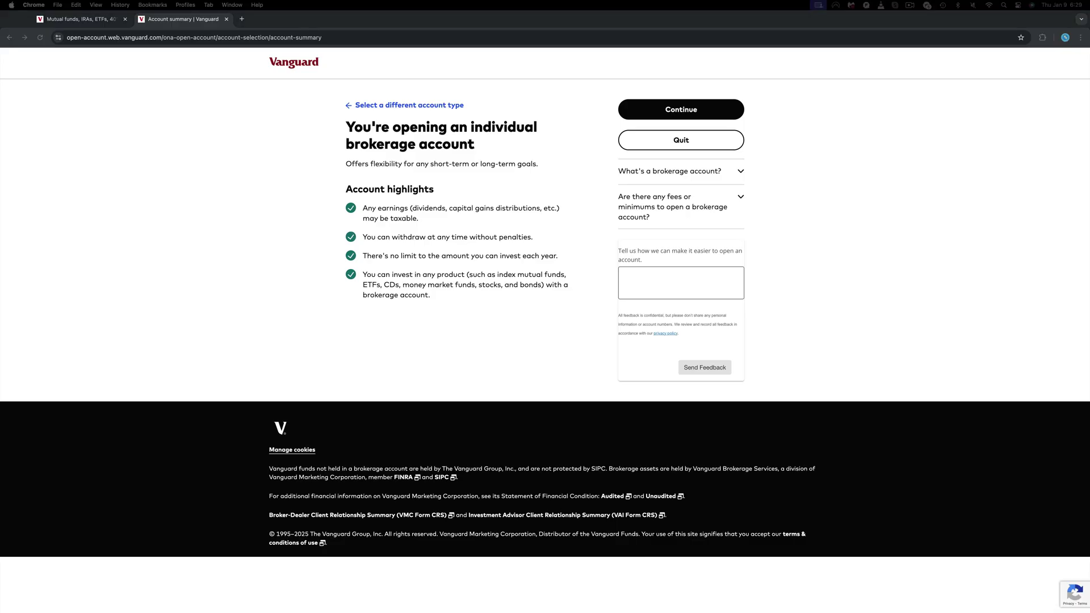
left_click(680, 109)
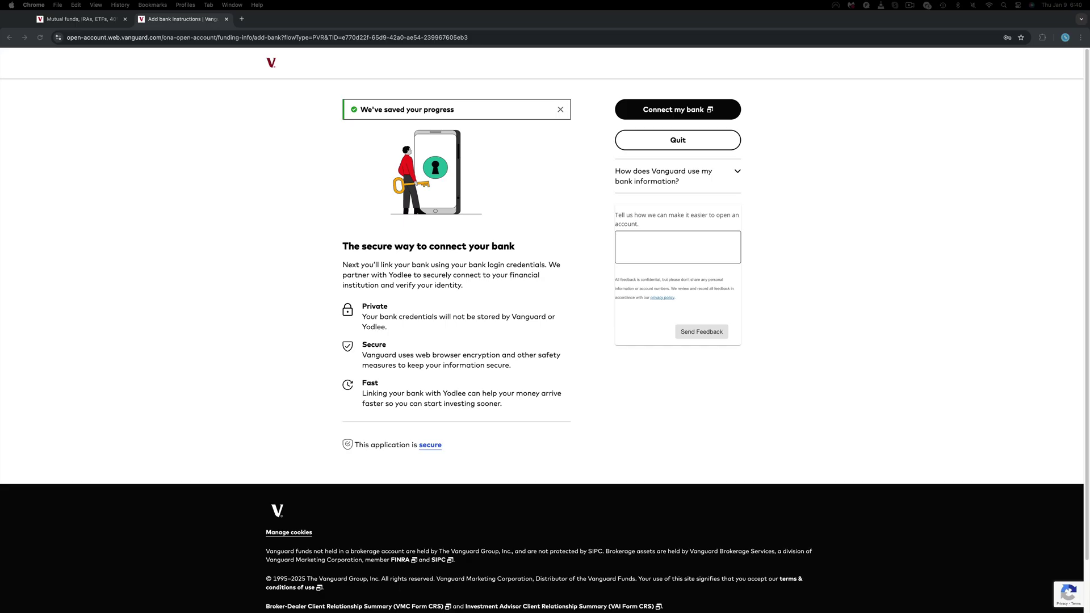
Start connecting a Capital One bank account and accept the firm authentication terms and conditions.
left_click(676, 110)
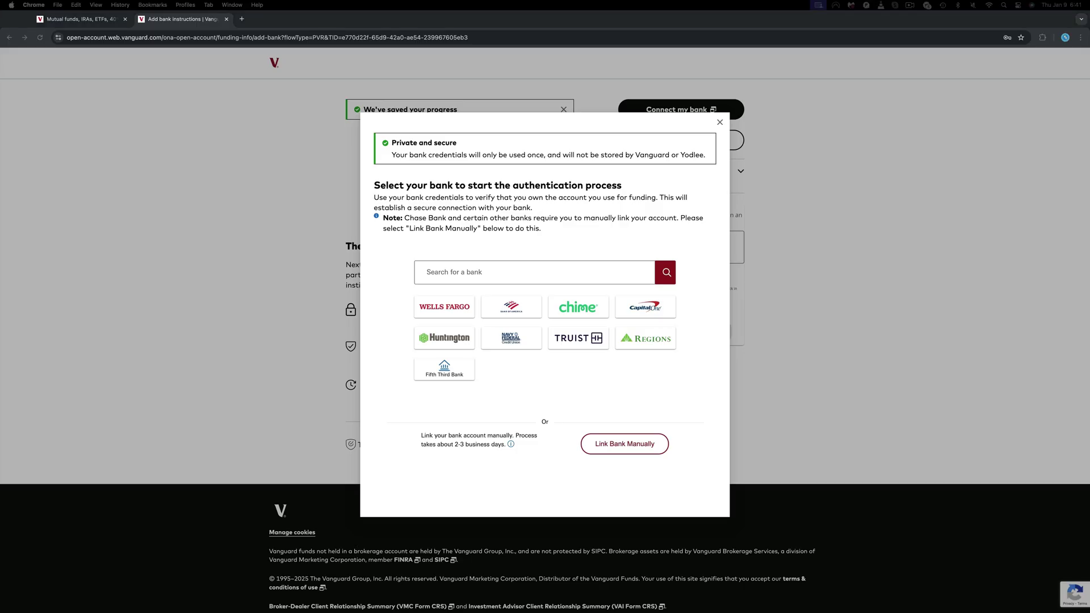
left_click(639, 309)
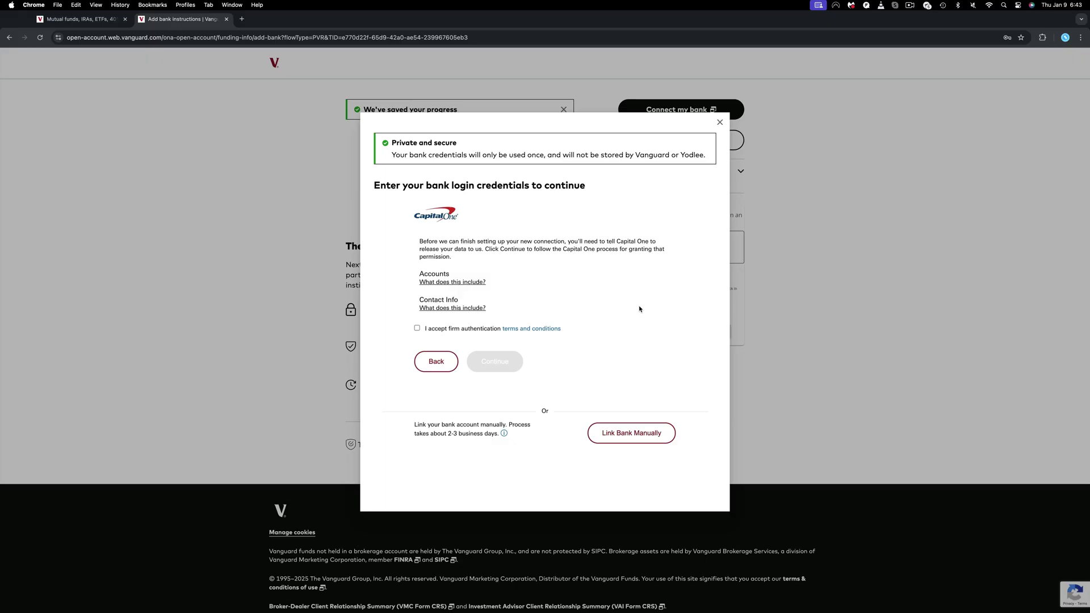
left_click(416, 328)
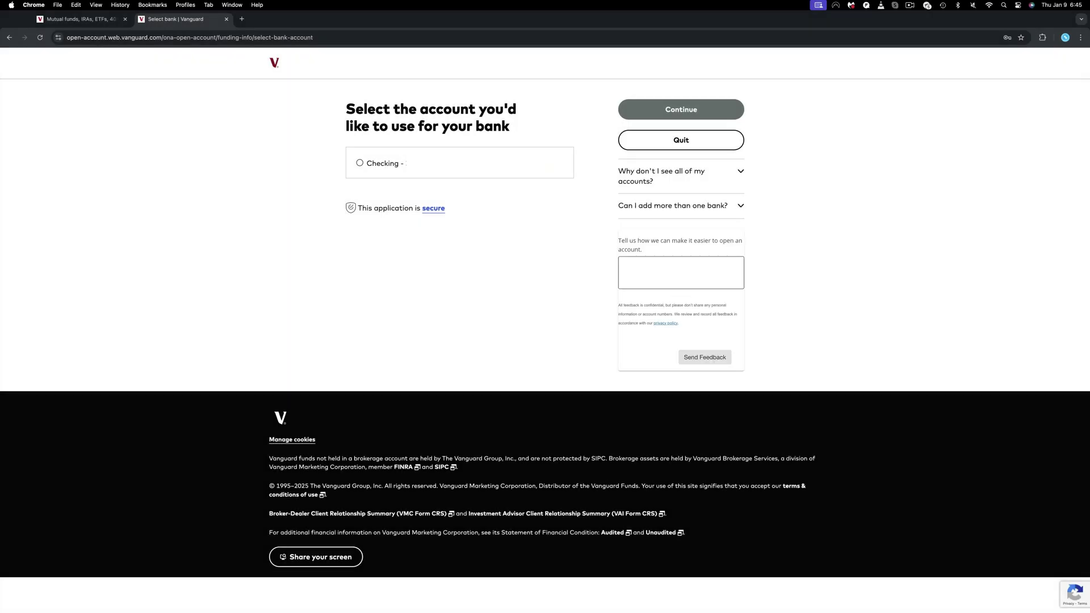
Use the Checking account as the linked bank and set the initial deposit amount to $30.00.
left_click(358, 164)
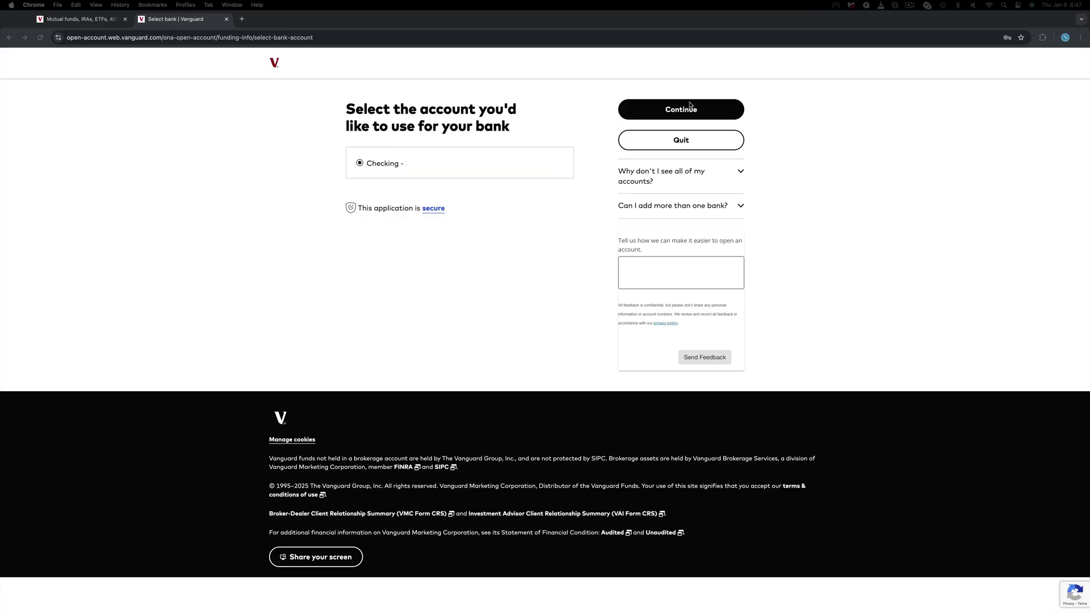
left_click(688, 108)
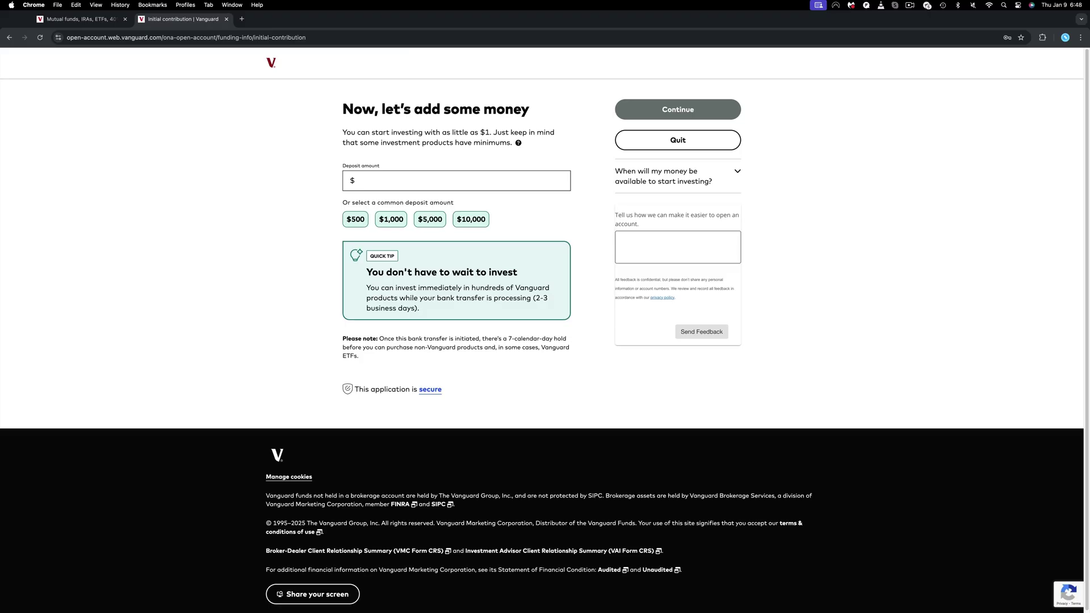
type("30.00")
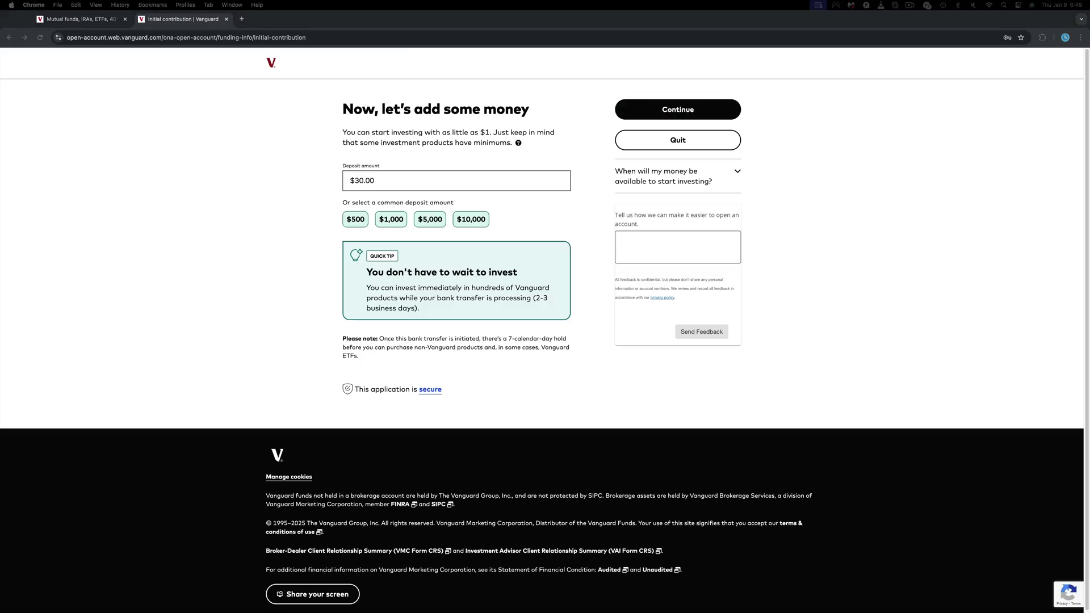
left_click(671, 110)
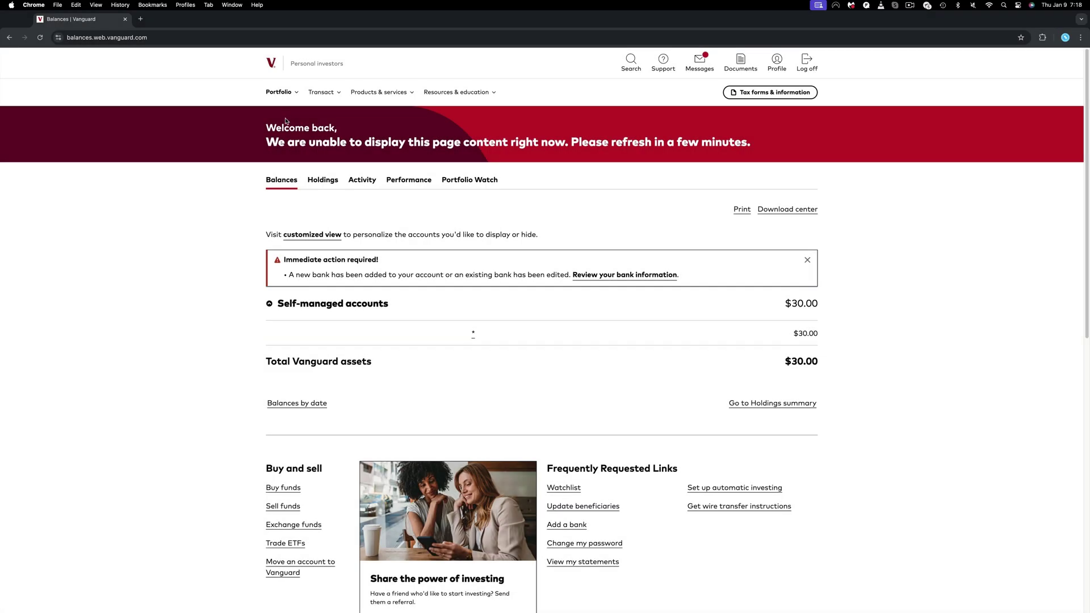
Open the ETFs product page and start buying an ETF.
left_click(383, 94)
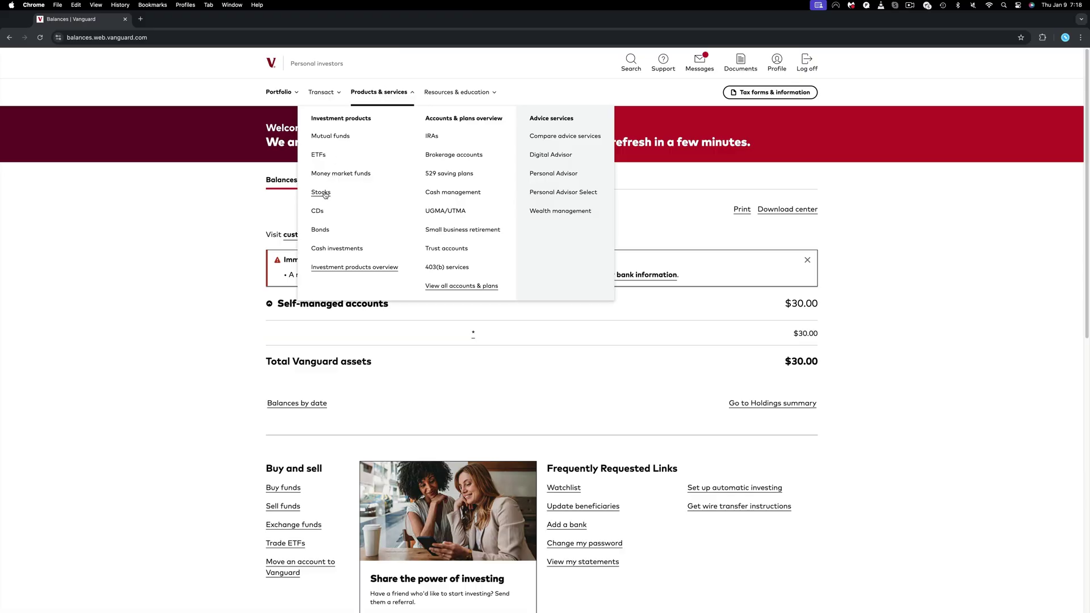
left_click(319, 156)
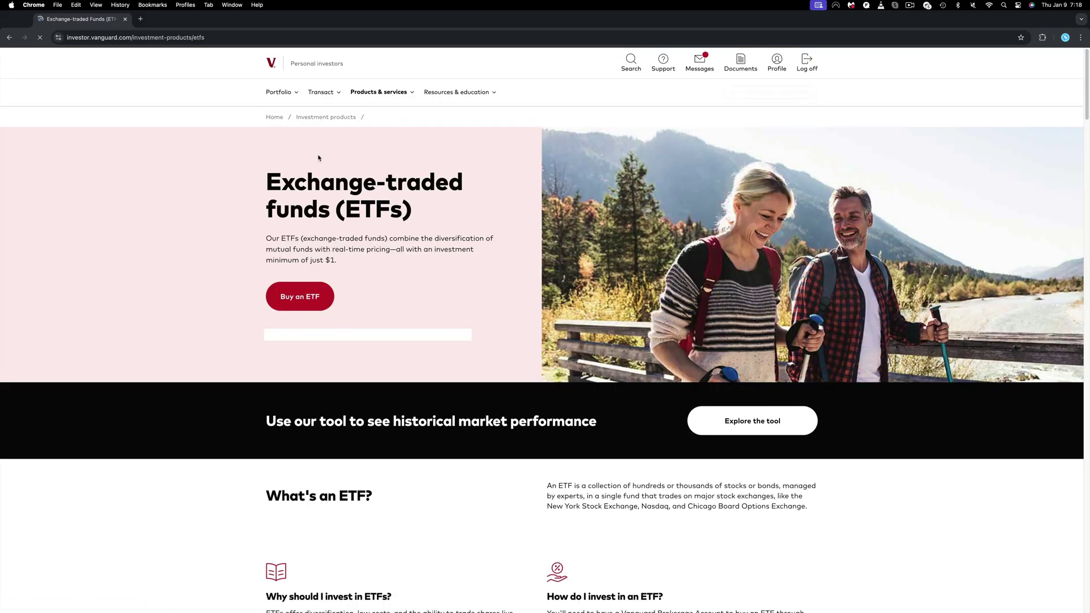
left_click(290, 299)
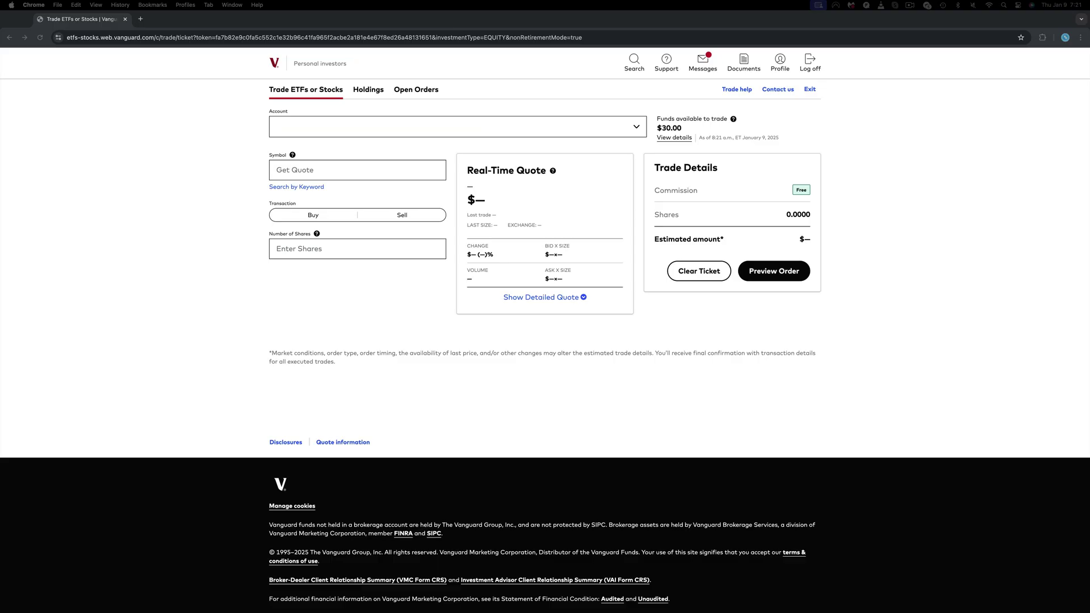
Fill in a market order to buy 1 share of SCHD and preview it.
left_click(349, 170)
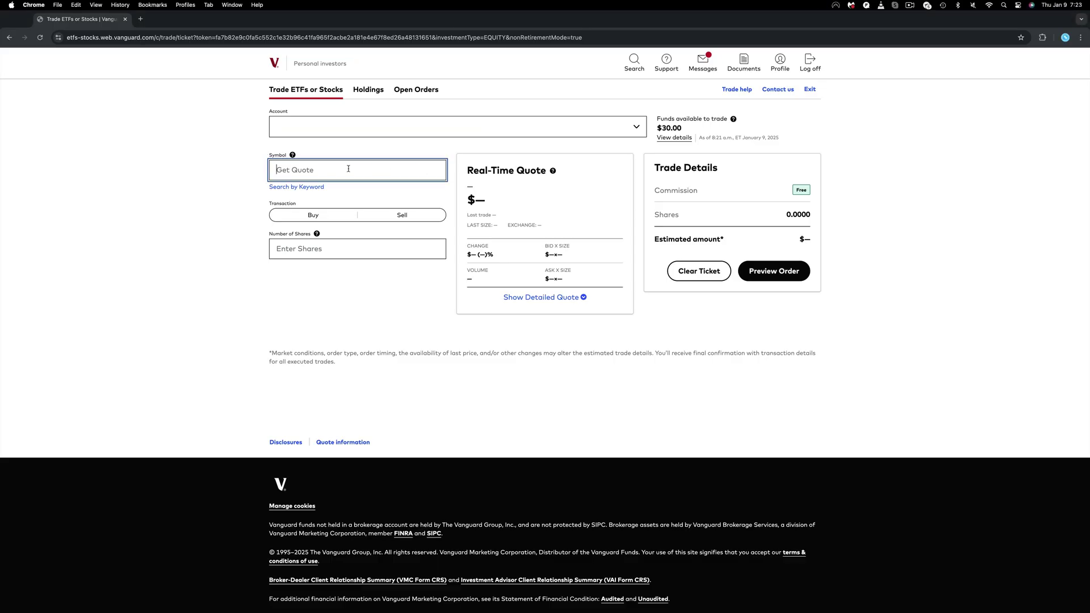
type("SCHD")
key("Return")
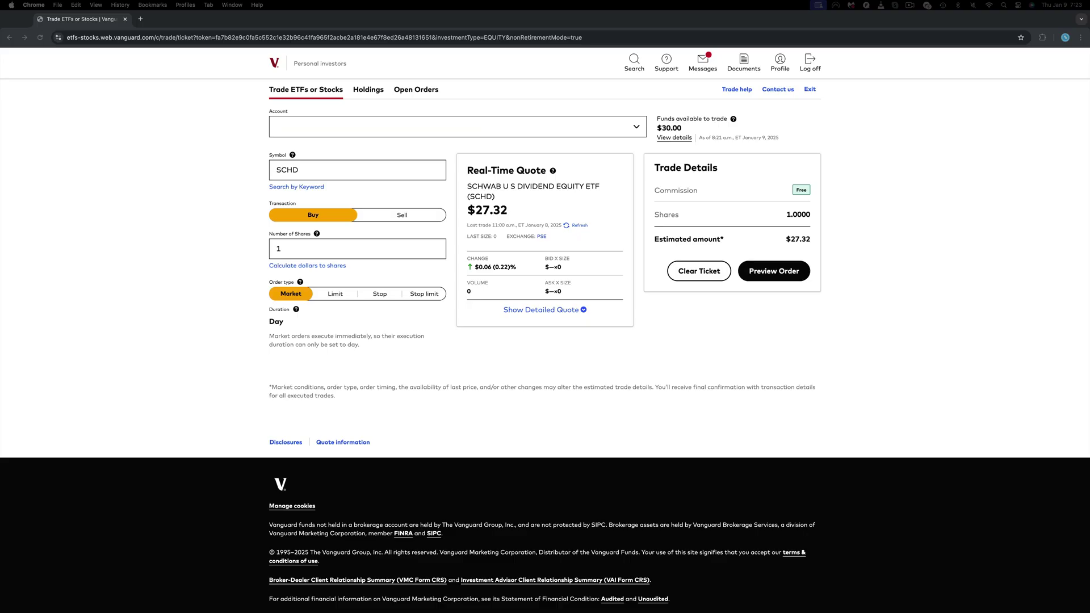
left_click(774, 273)
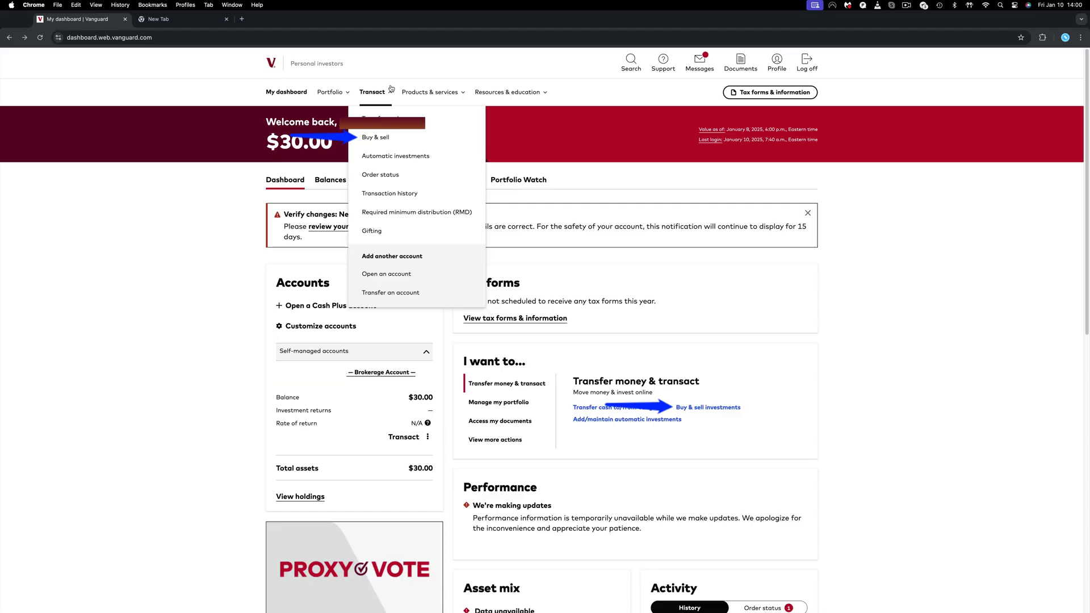
Create a Buy & sell order for $20.00 of VOO in dollars at market, preview it and submit it.
left_click(375, 138)
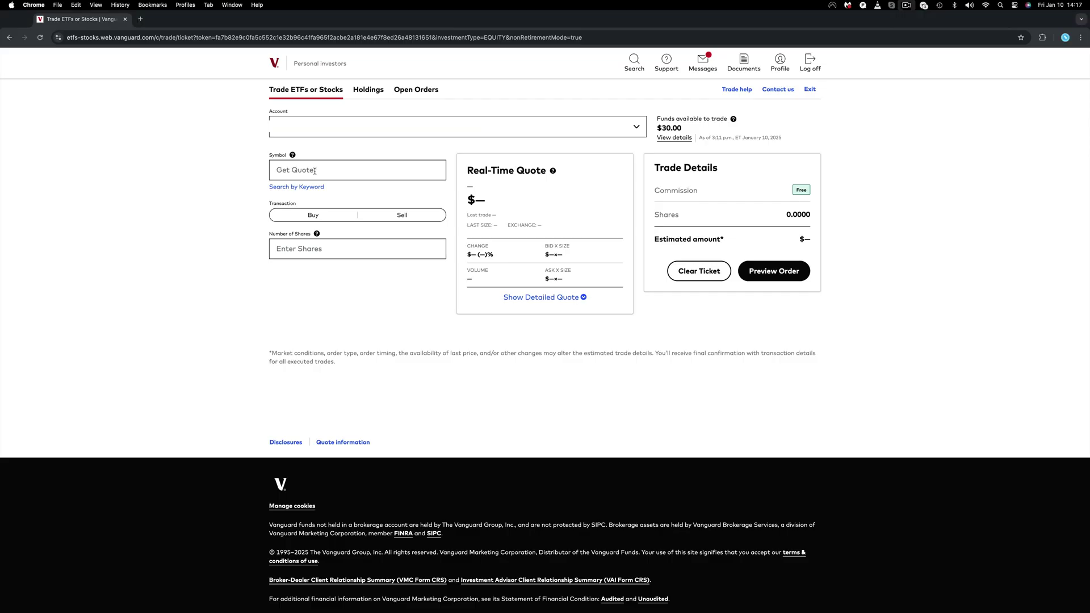
left_click(314, 170)
type("VOO")
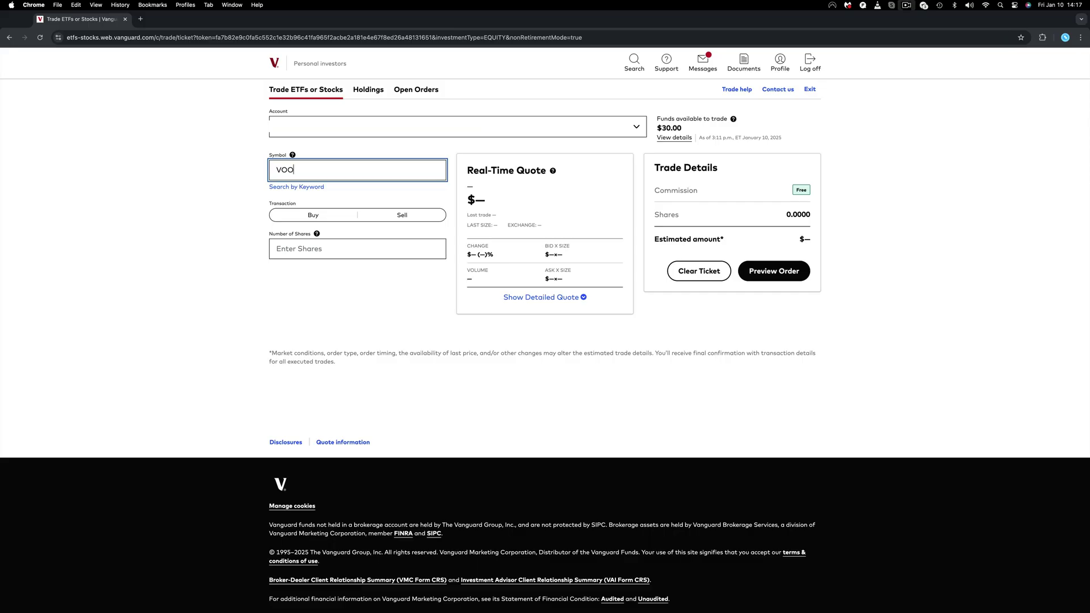
key("Return")
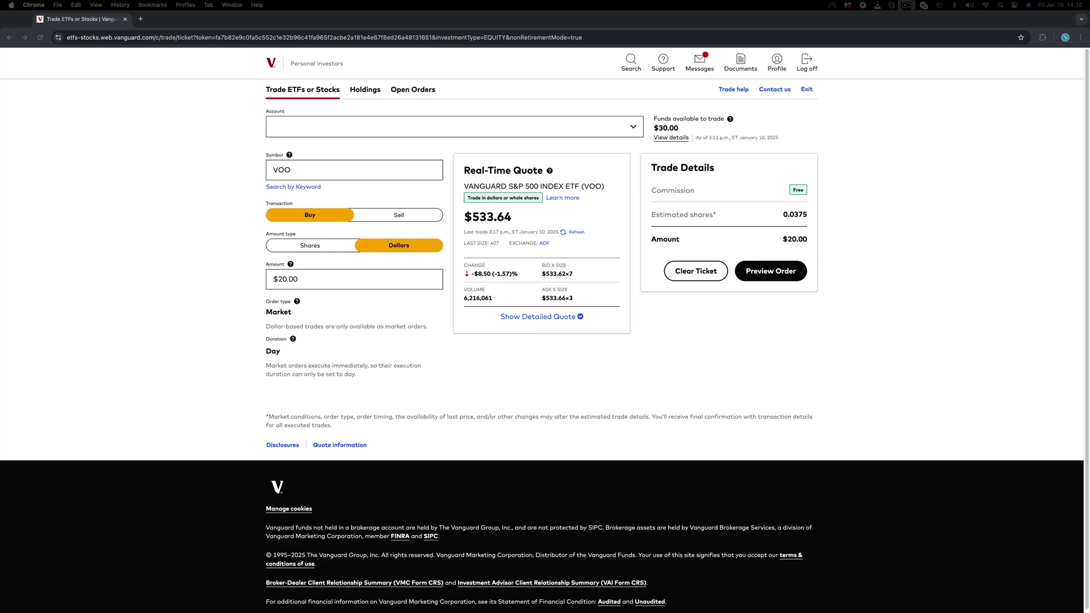
left_click(781, 272)
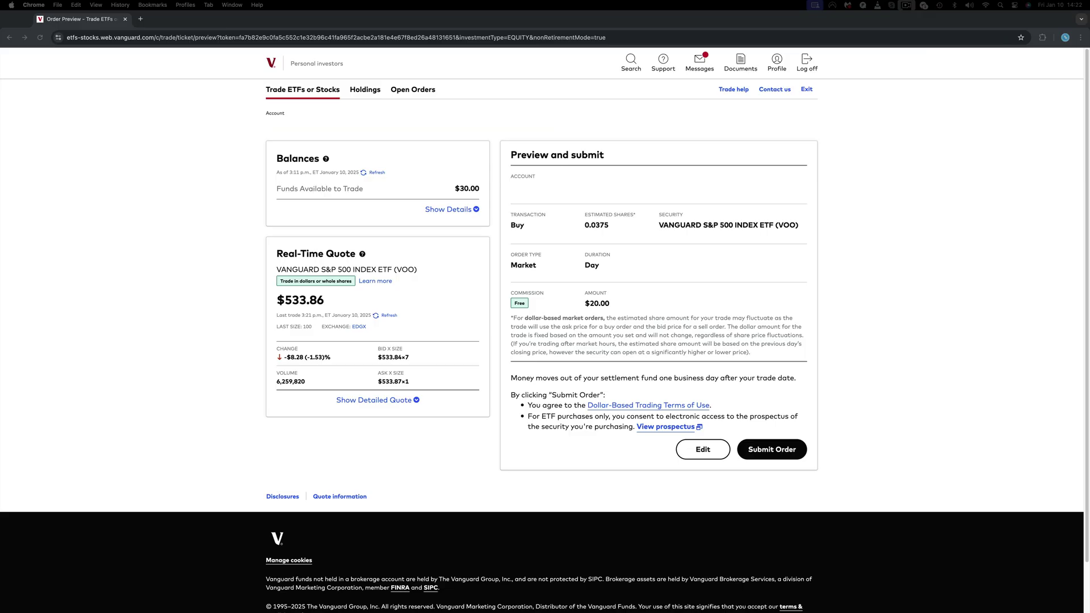
left_click(772, 449)
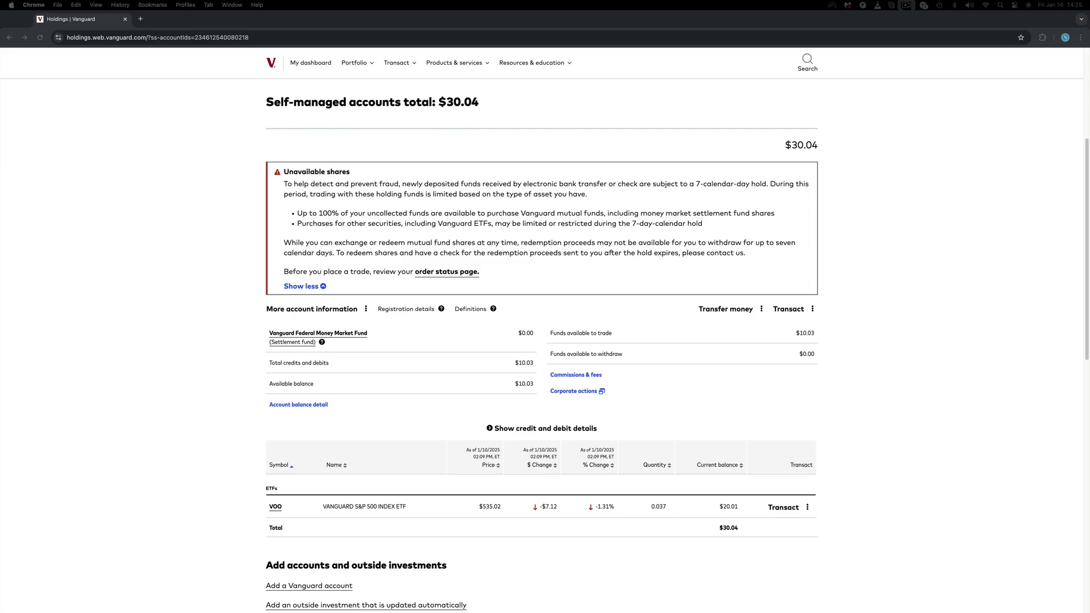
Start a sell order for all VOO shares from the holdings, preview it and read the important notice about settled funds.
left_click(778, 507)
left_click(724, 488)
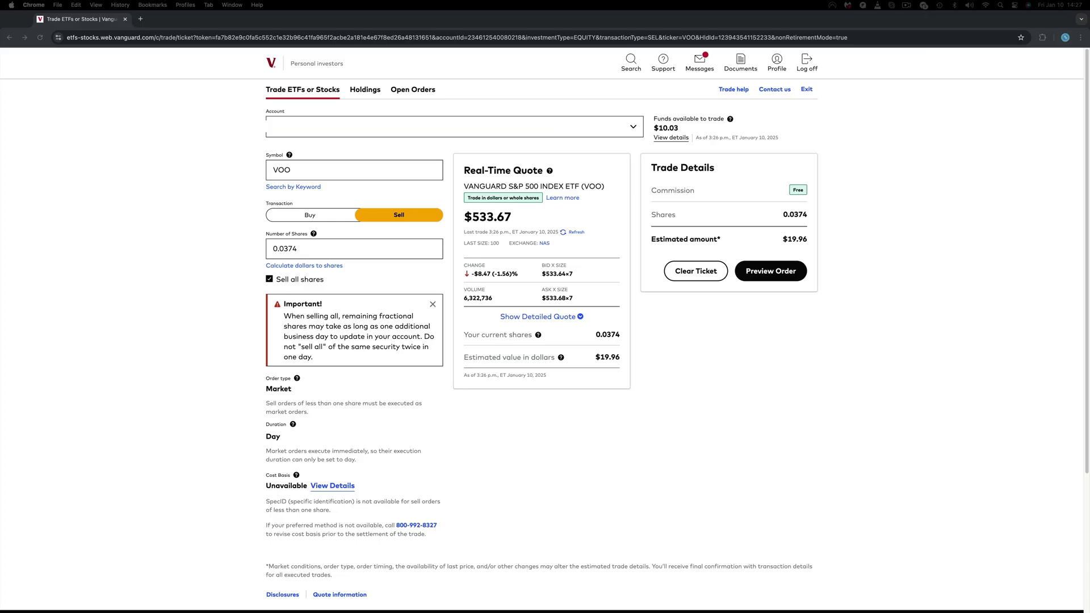
left_click(752, 273)
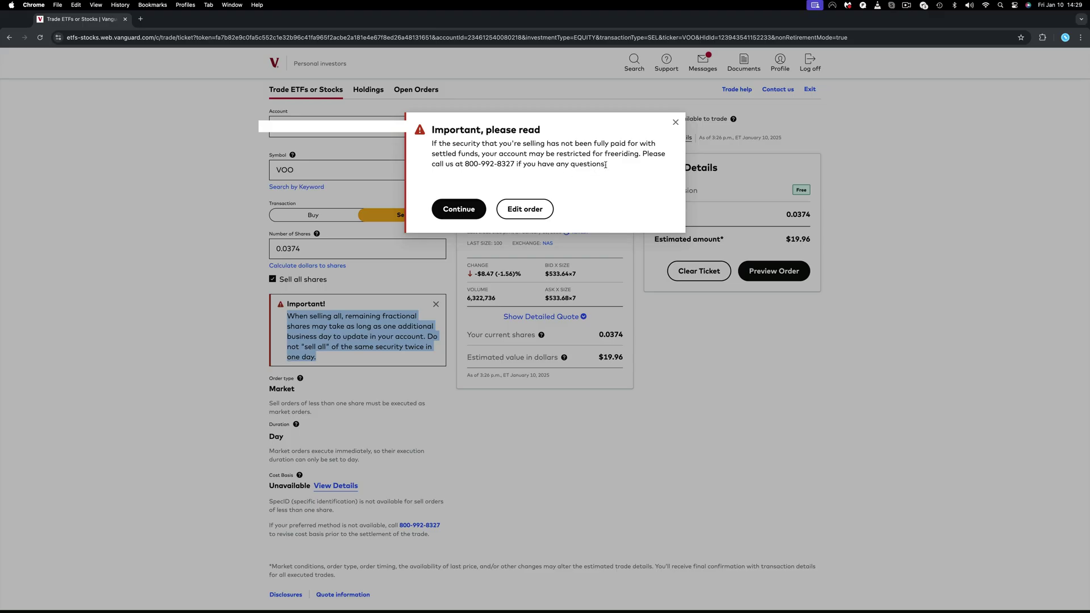
left_click_drag(605, 164, 429, 143)
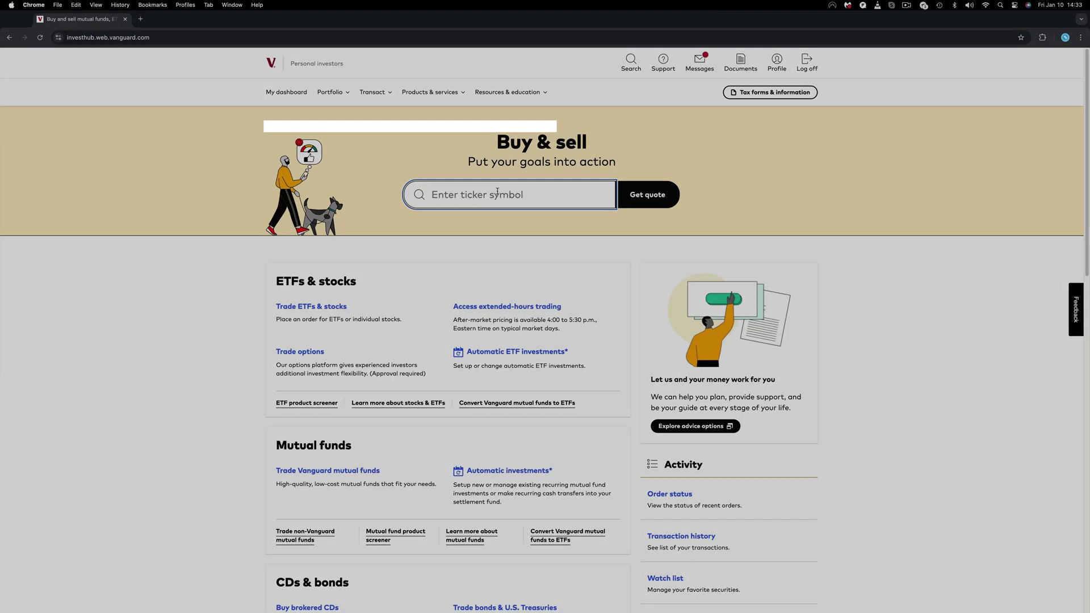
Get a real-time quote for VOO on the Buy & sell page.
type("VOO")
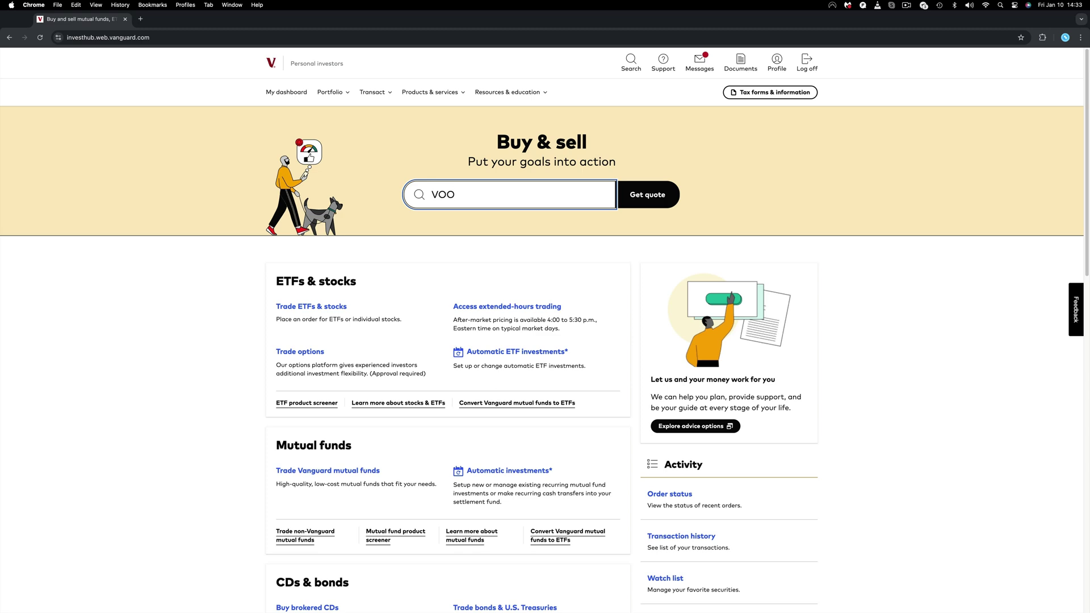
left_click(646, 195)
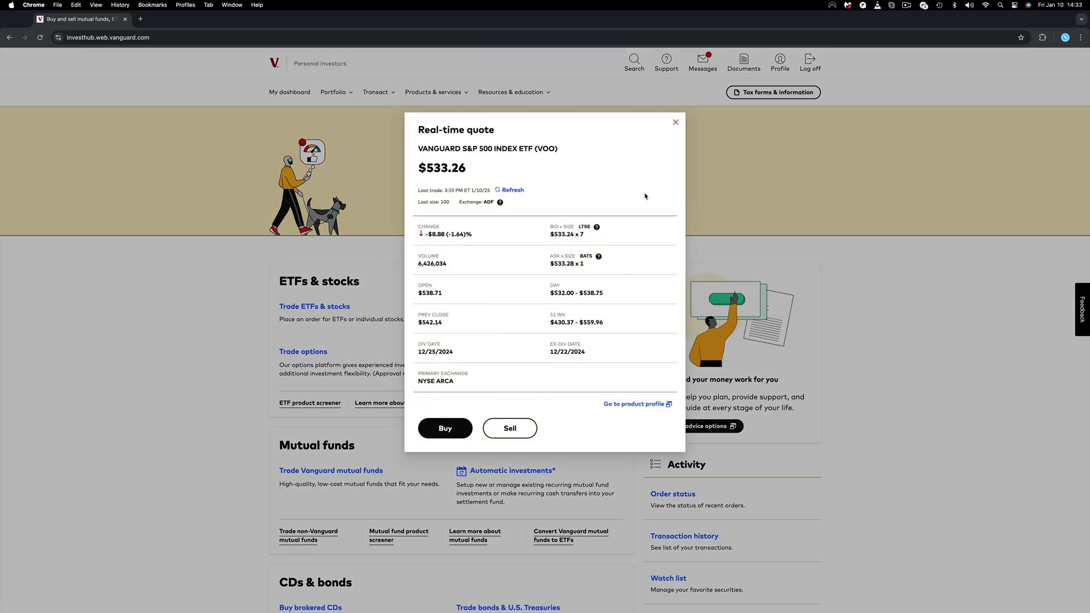
Open the VOO product profile from the quote and review its price history, sector exposures and holding details.
left_click(641, 404)
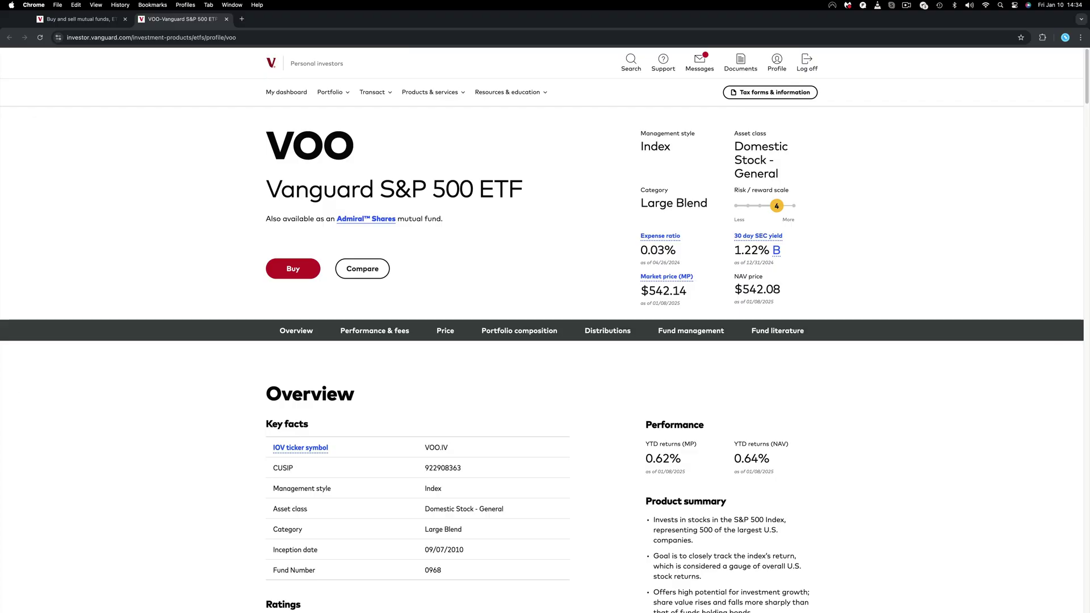
left_click(445, 330)
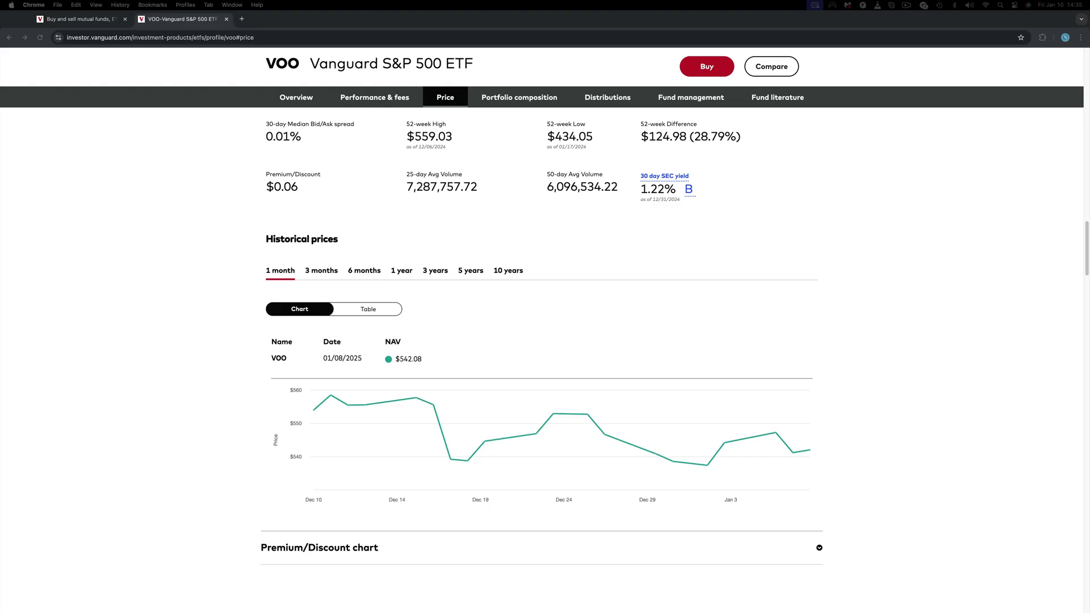
left_click(518, 97)
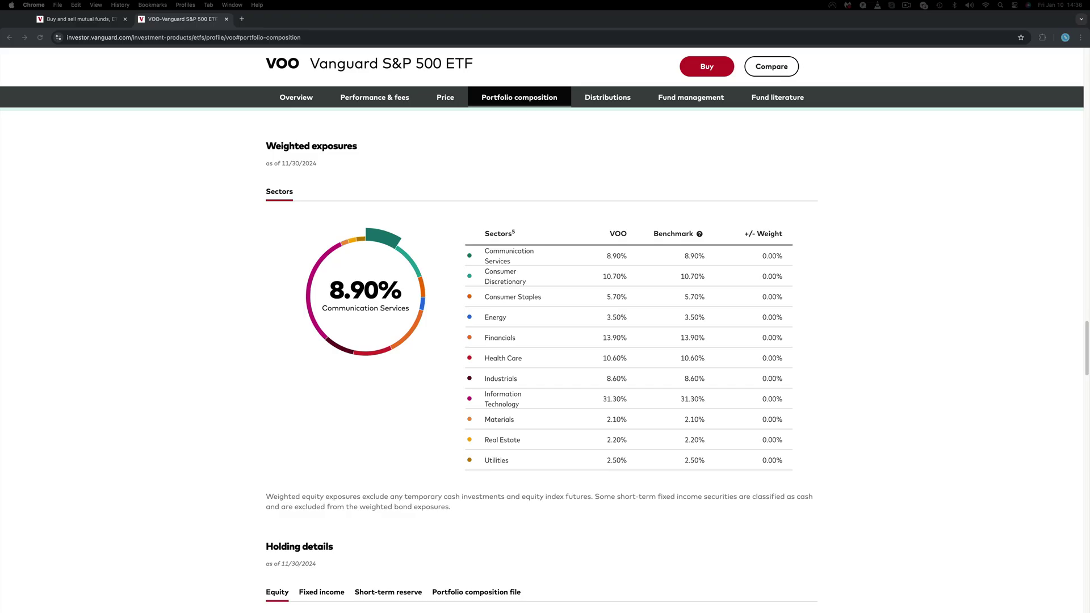
scroll(63, 369, "down", 3)
scroll(63, 368, "down", 3)
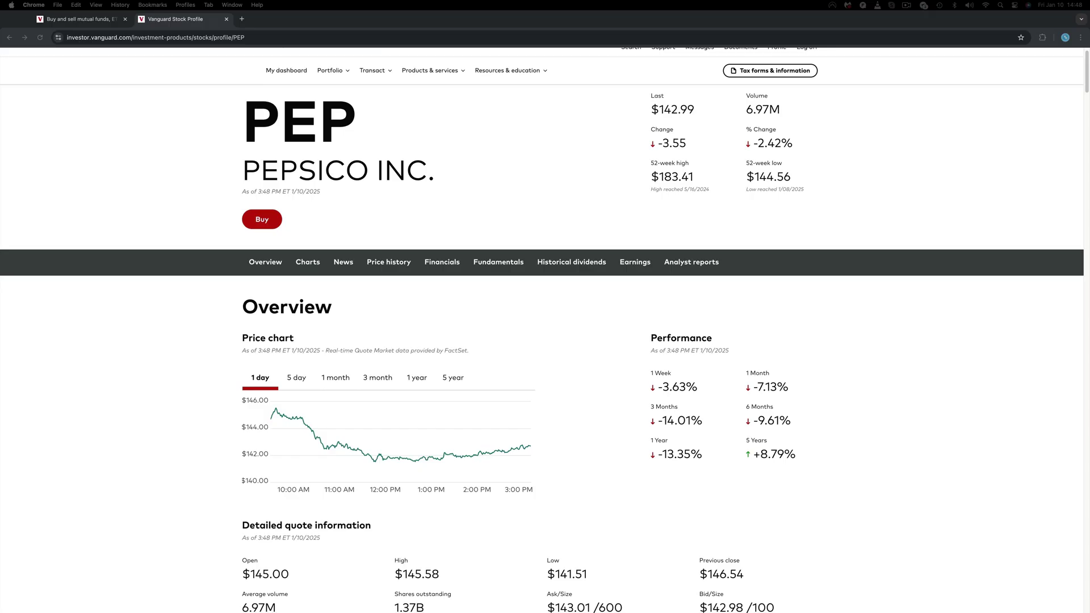
Review the historical dividends for 2022 through 2024 on the PepsiCo (PEP) stock profile.
scroll(485, 305, "up", 1)
left_click(539, 287)
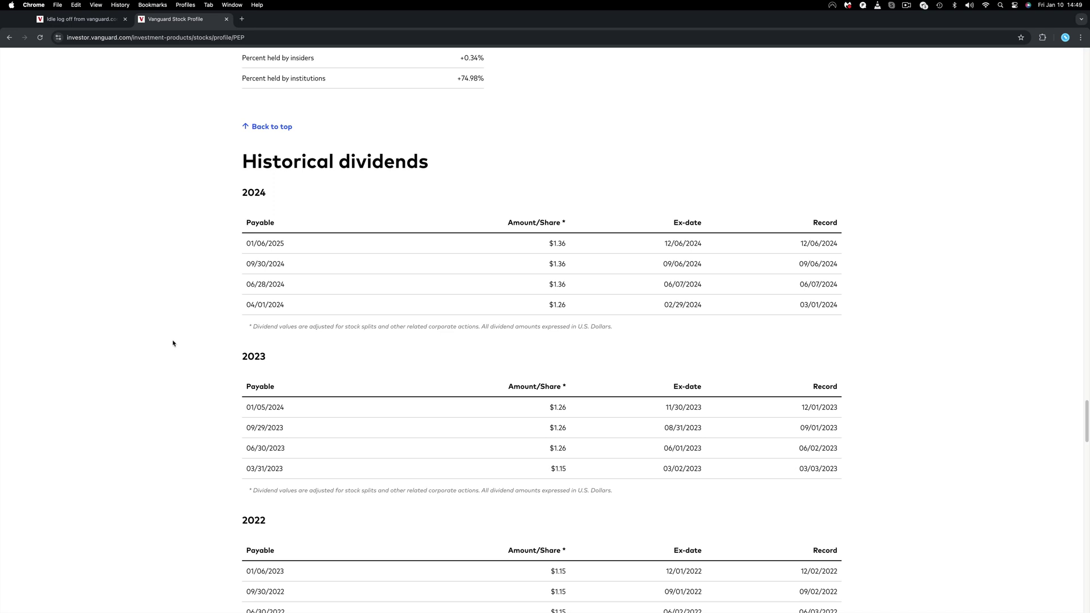
scroll(187, 392, "down", 3)
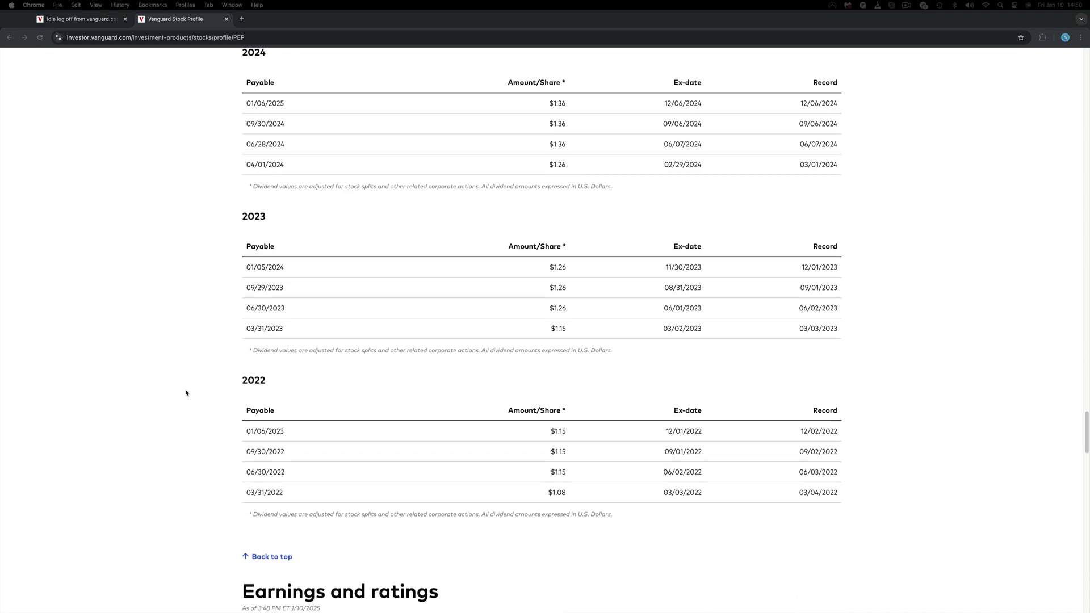
scroll(186, 392, "up", 1)
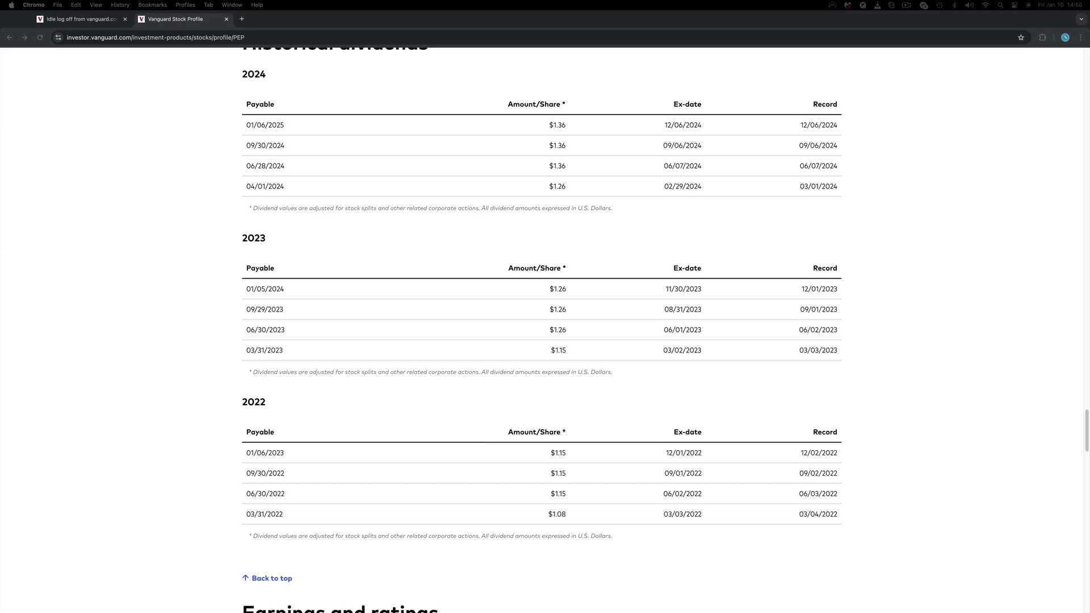